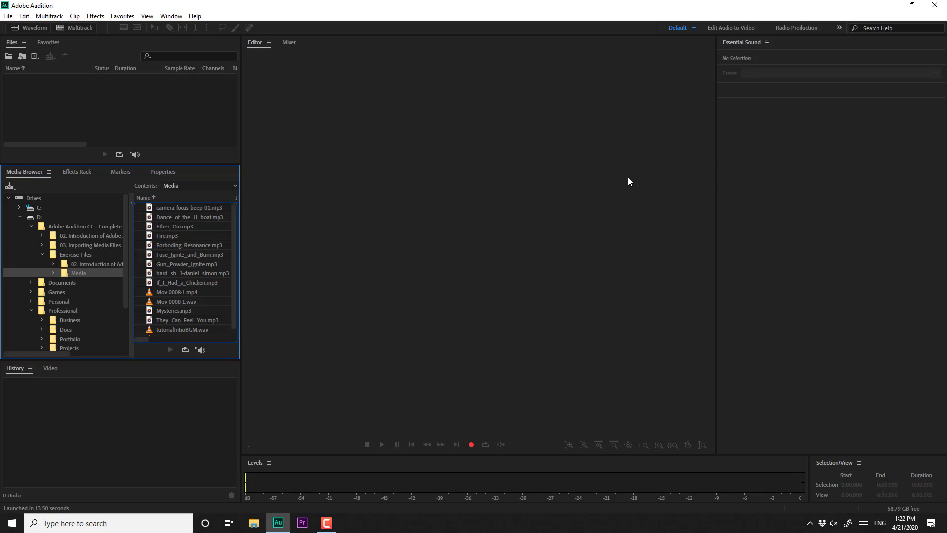
Open the Open File dialog from the Files panel and check the All Supported Media filter.
left_click(14, 47)
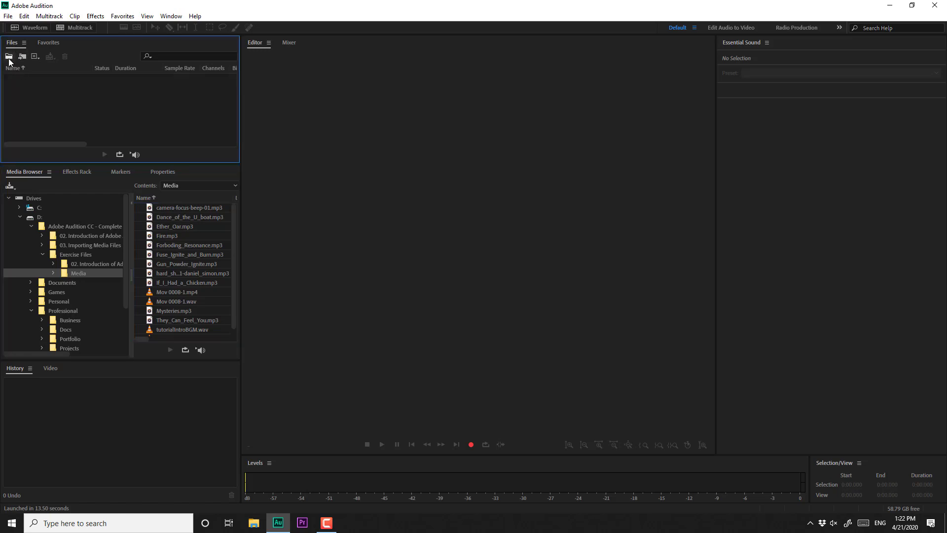
left_click(8, 57)
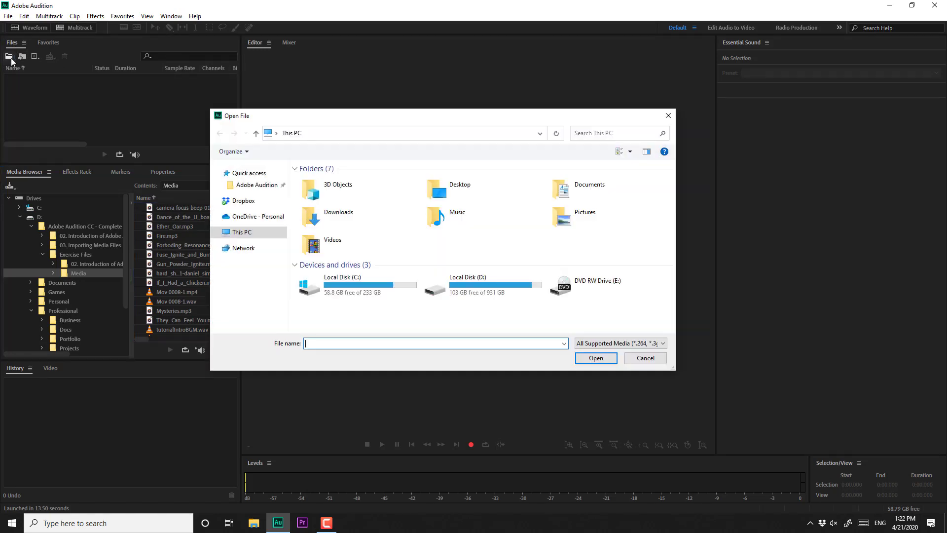
left_click(644, 320)
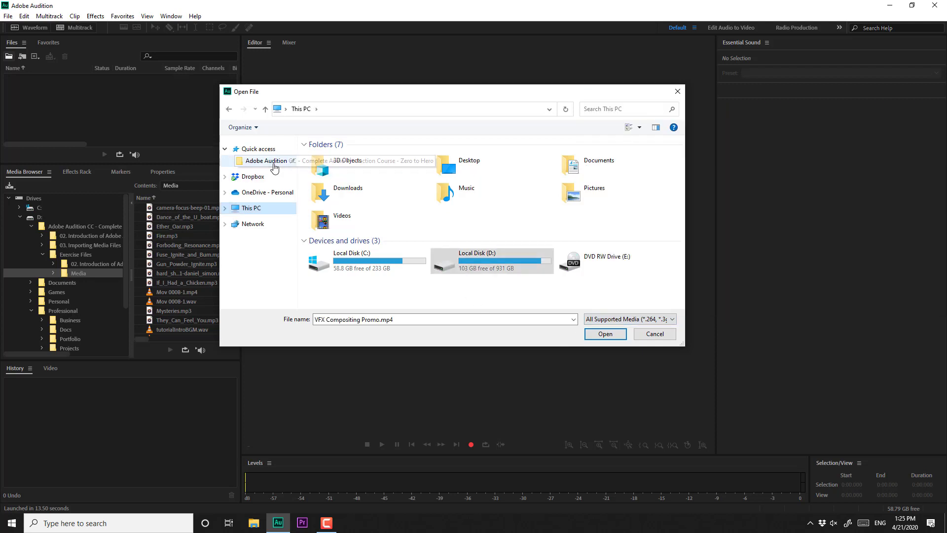
Browse to Exercise Files > Media and open VFX Compositing Promo.mp4 in the Waveform editor.
left_click(267, 160)
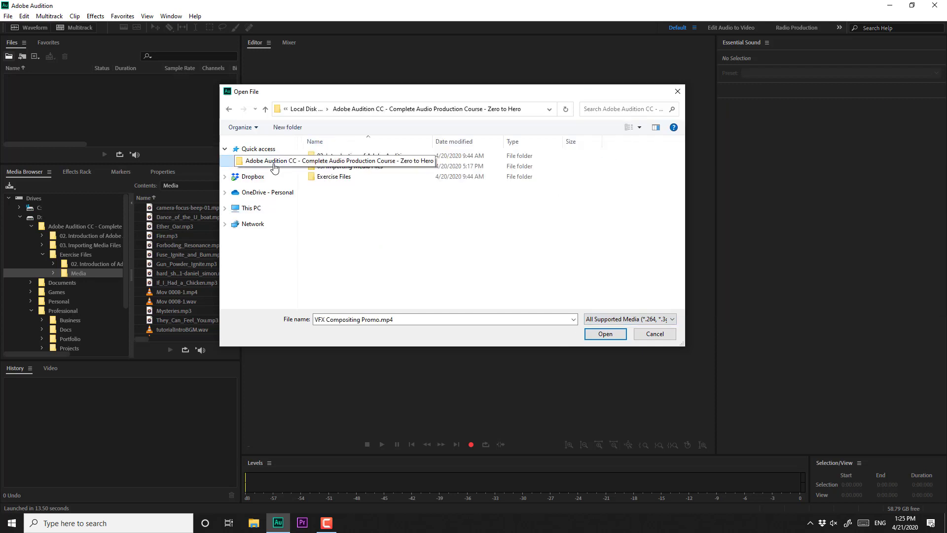
double_click(340, 176)
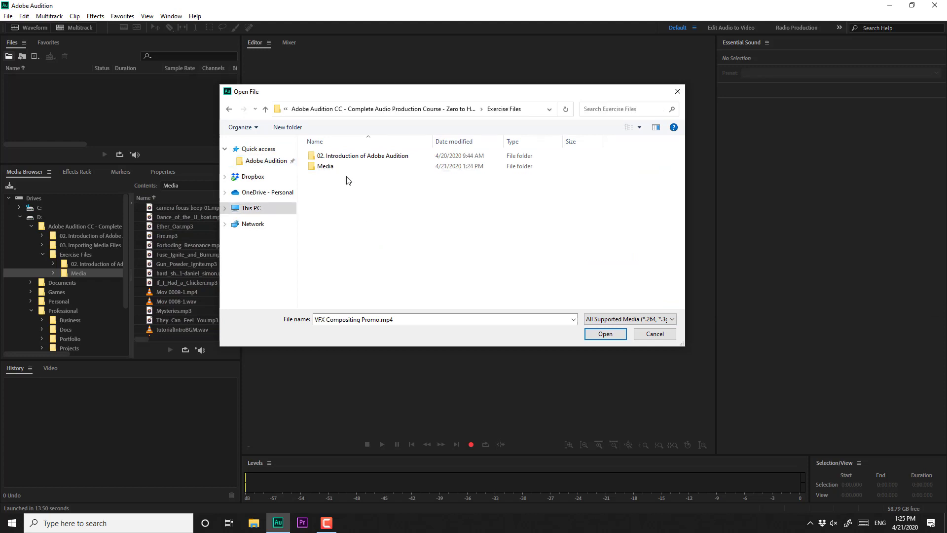
double_click(327, 166)
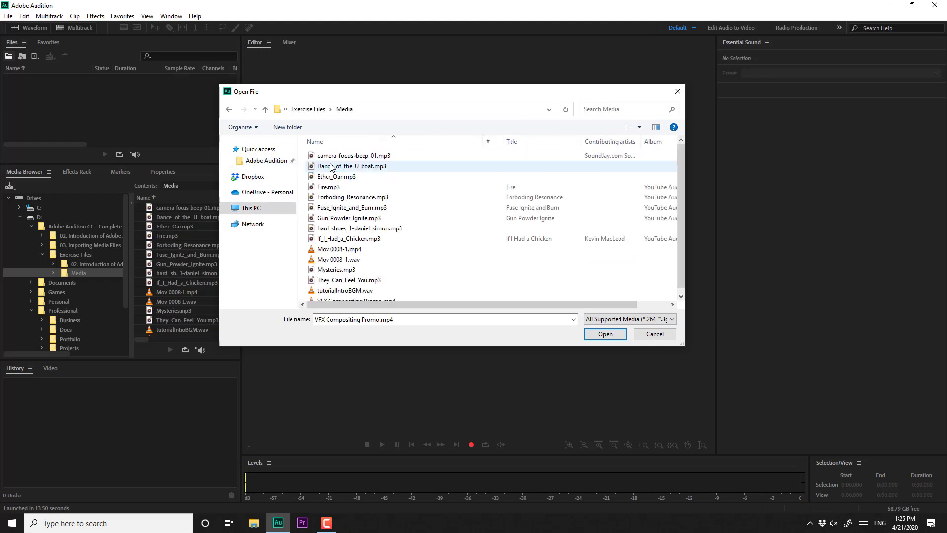
scroll(379, 197, "down", 1)
left_click(405, 242)
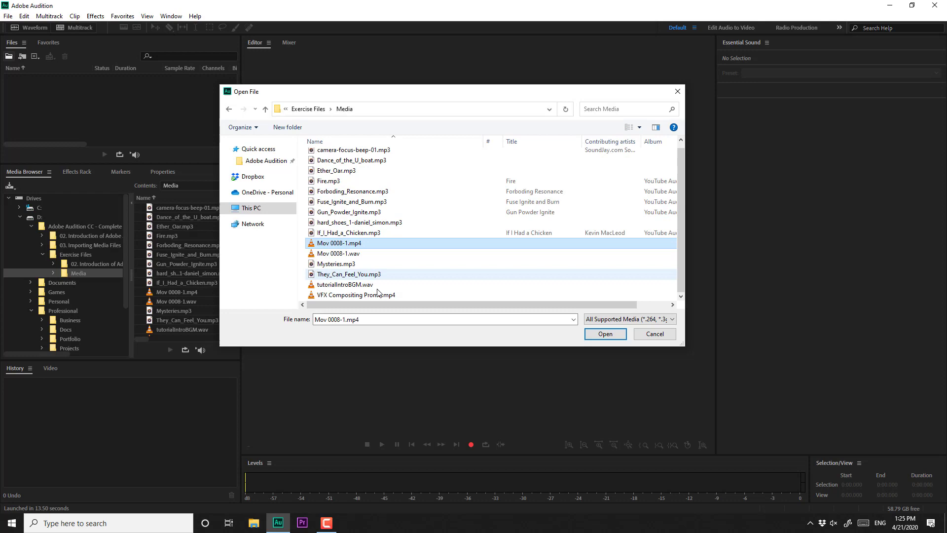
left_click(447, 296)
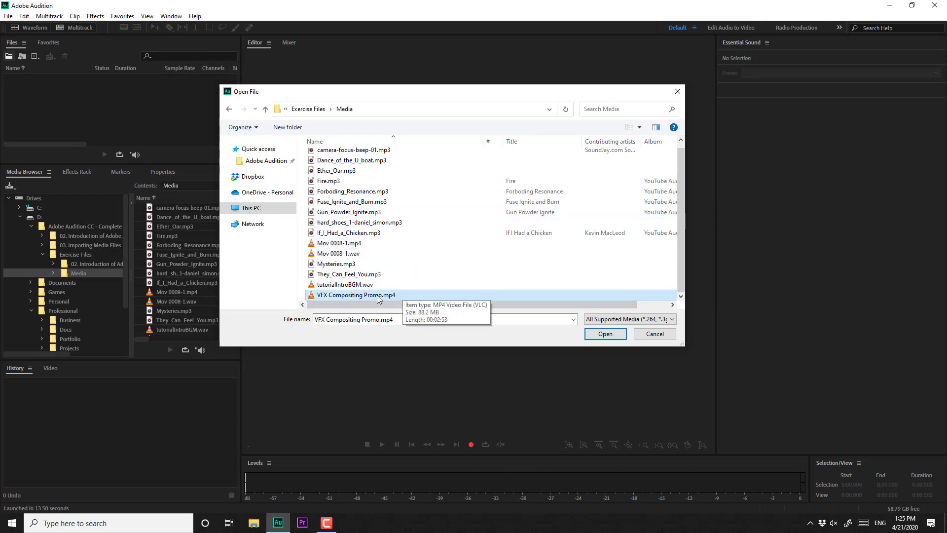
key("Up")
left_click(396, 297)
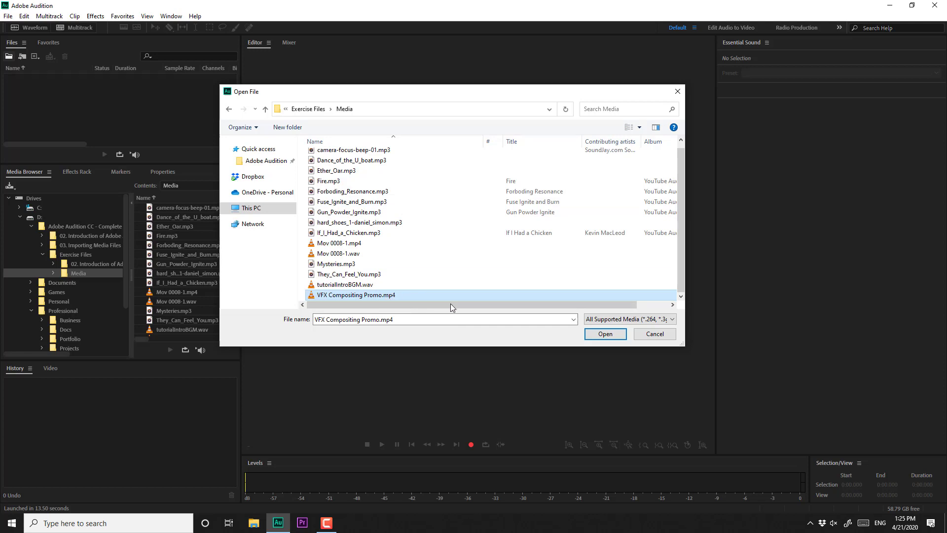
left_click(606, 337)
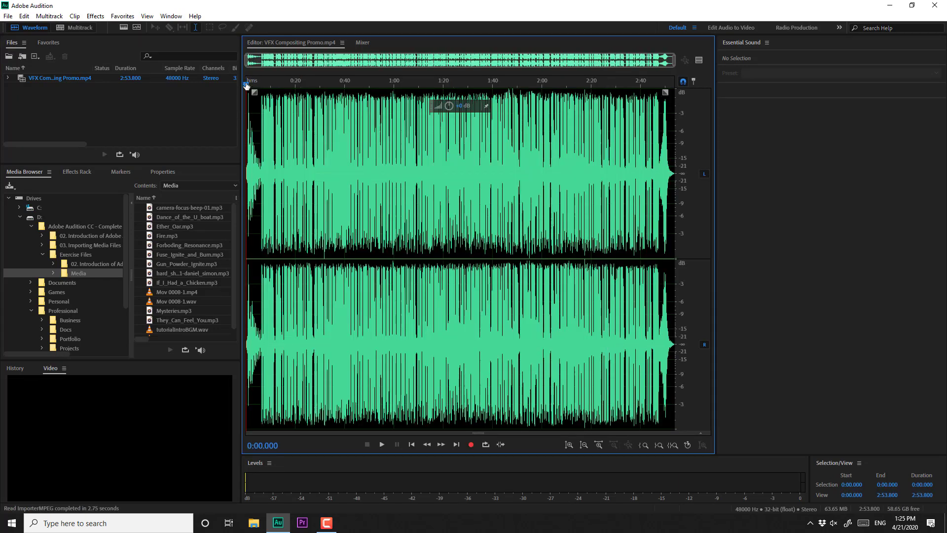
Scrub near the start, then expand VFX Compositing Promo.mp4 to show its video and audio parts.
left_click_drag(247, 82, 258, 83)
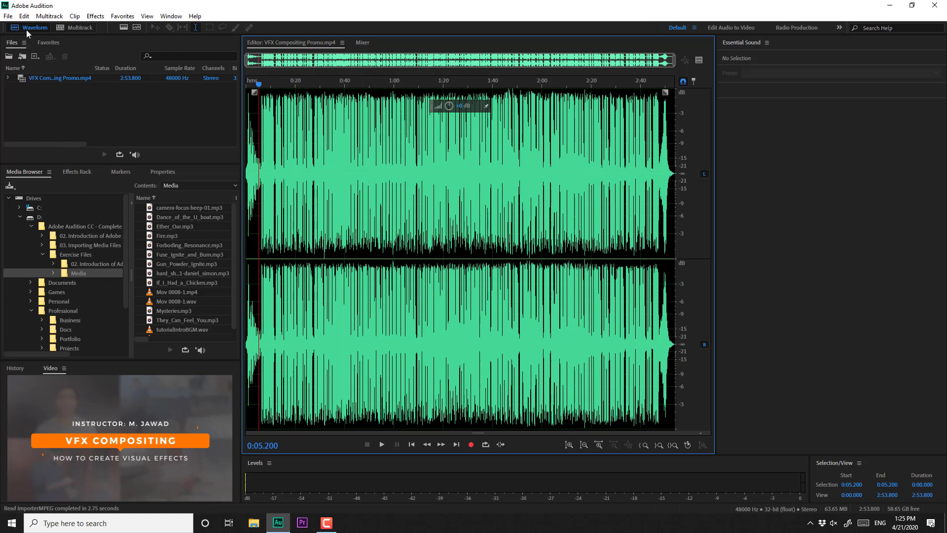
left_click(37, 81)
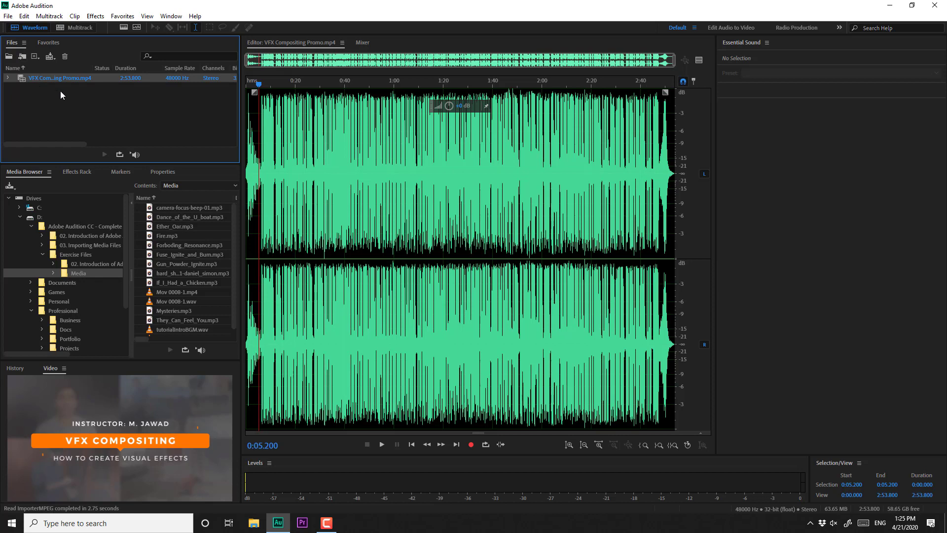
left_click(9, 77)
left_click(41, 113)
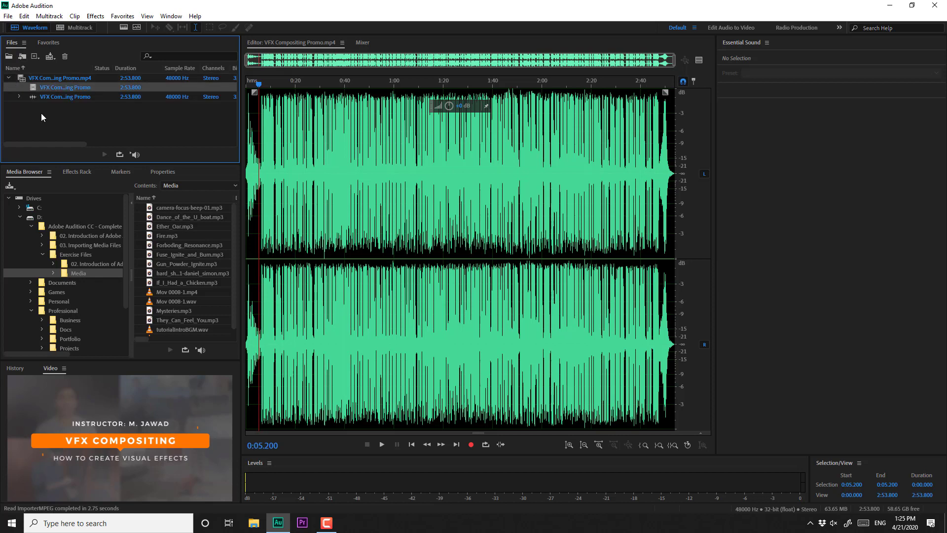
left_click(71, 87)
Expand the audio entry to reveal its 1: Left and 2: Right channels.
left_click(59, 97)
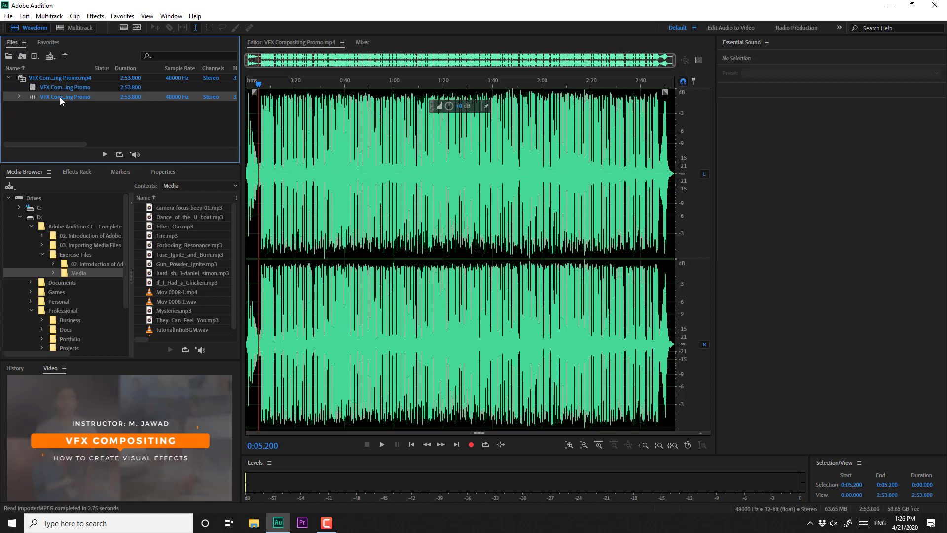
left_click(20, 96)
left_click(67, 105)
left_click(66, 114)
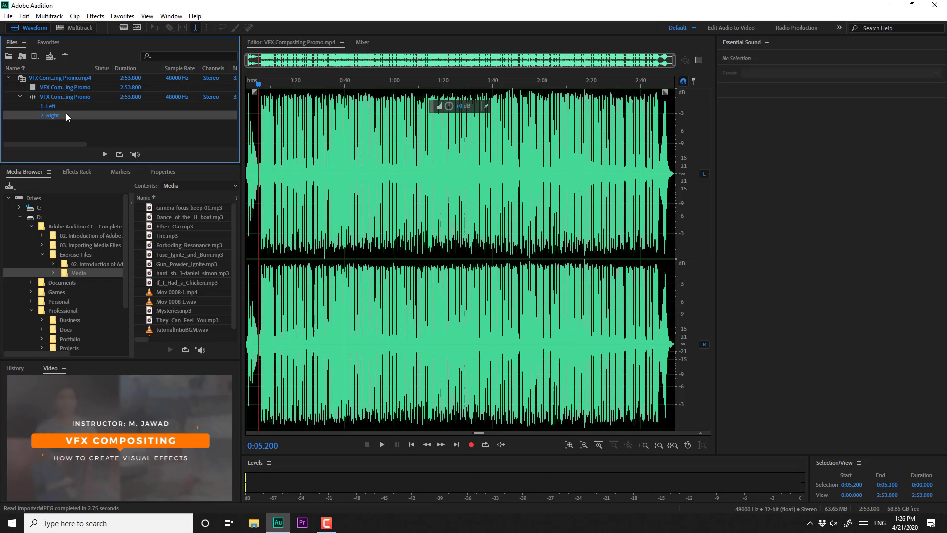
scroll(329, 186, "up", 2)
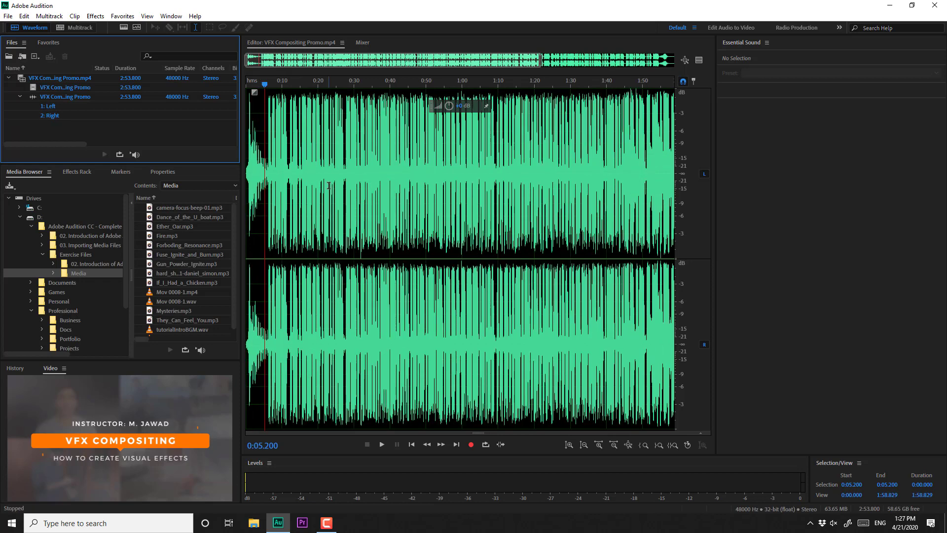
Switch to the Edit Audio to Video workspace and play the promo from 0 with video.
left_click(728, 28)
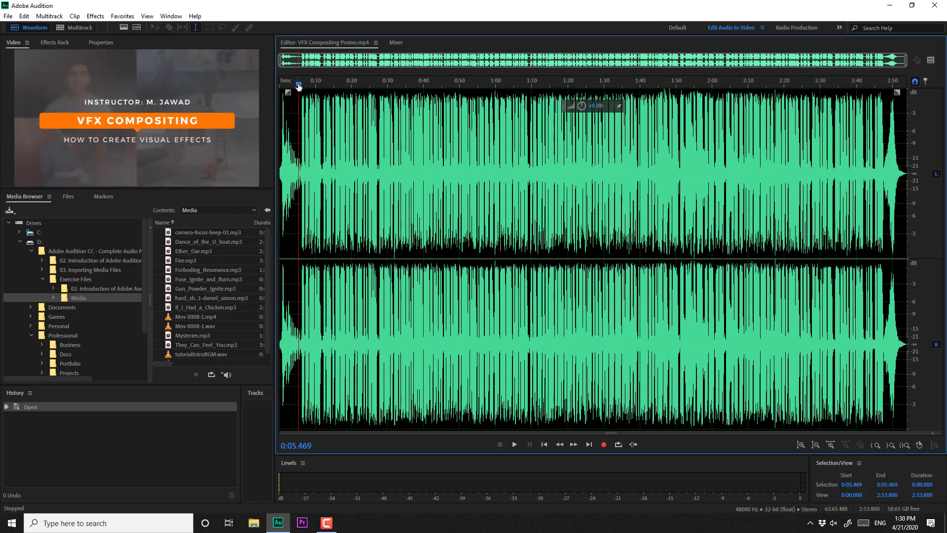
left_click_drag(299, 85, 280, 84)
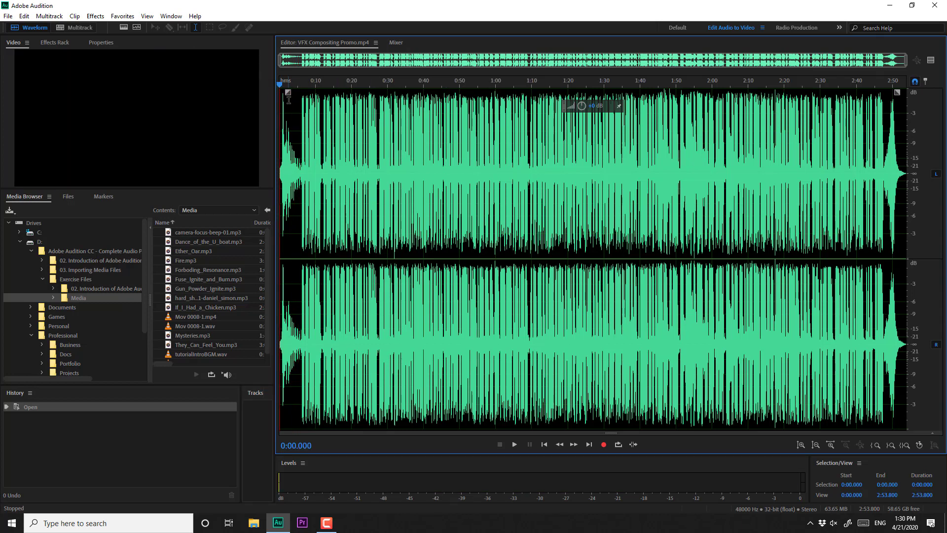
key("space")
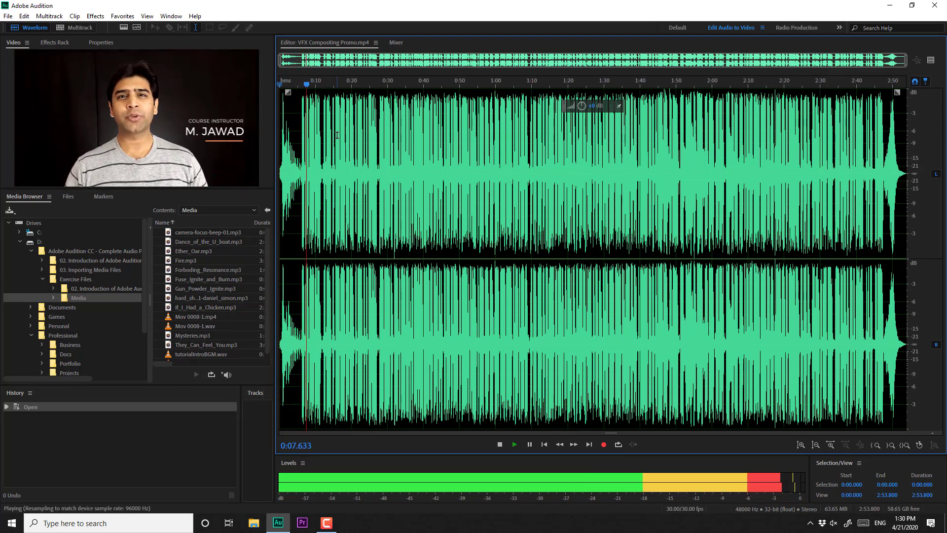
key("space")
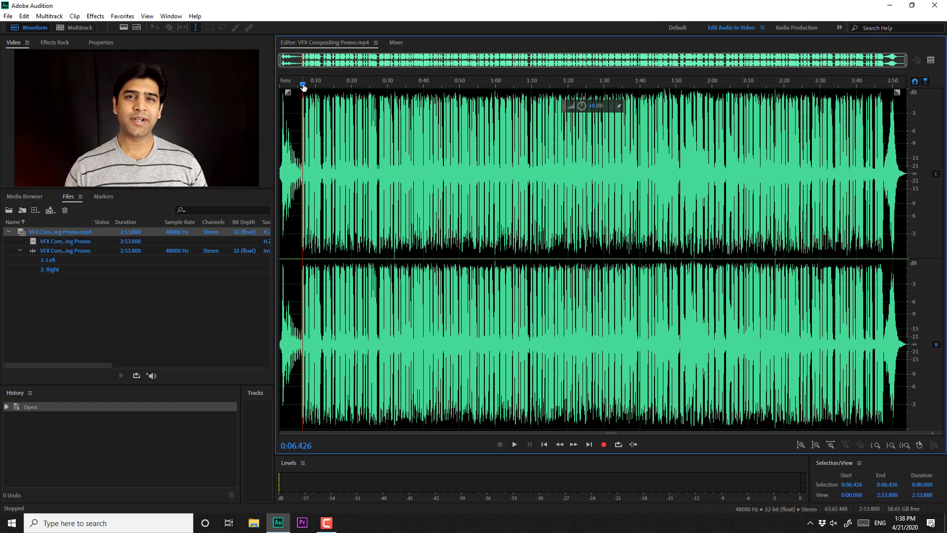
Return to the start, nudge the volume to -2.1 dB, then Edit > Undo Amplify.
left_click_drag(303, 84, 279, 84)
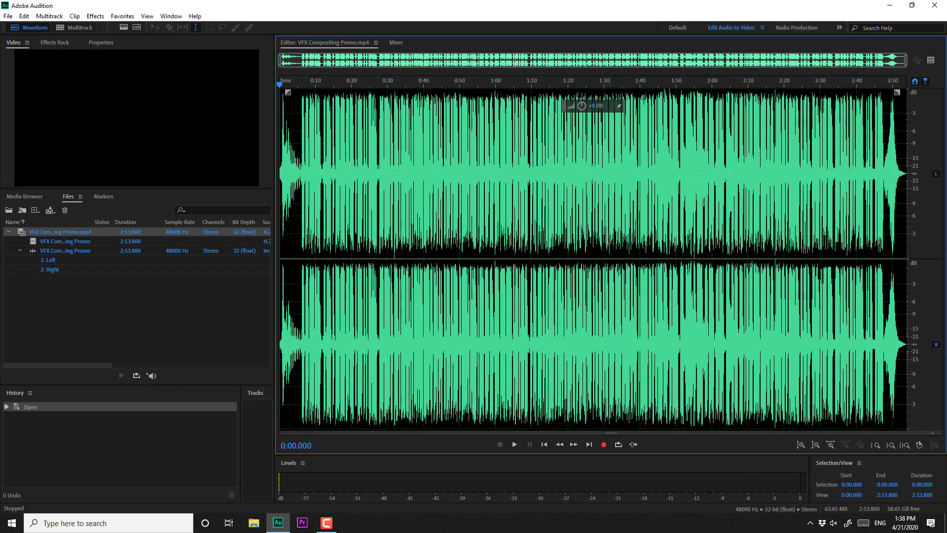
left_click_drag(581, 106, 572, 108)
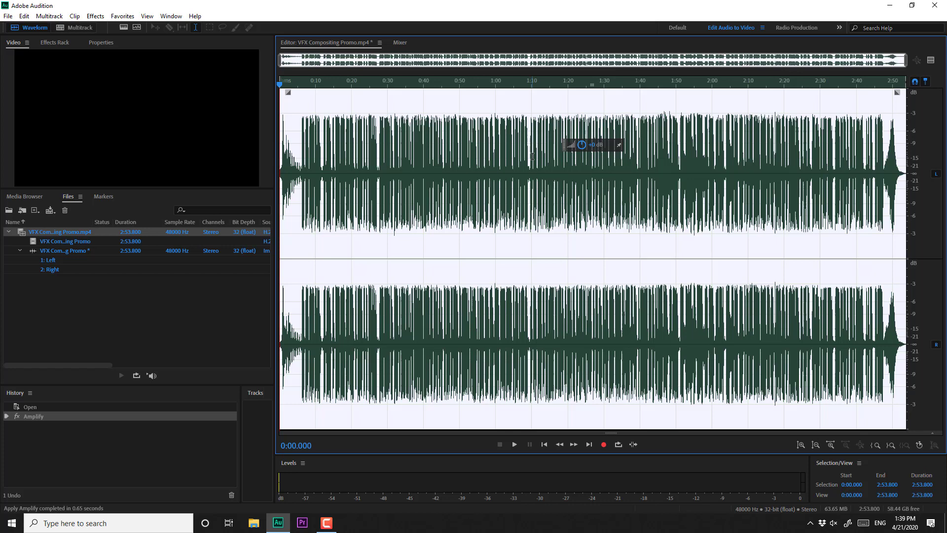
left_click(23, 16)
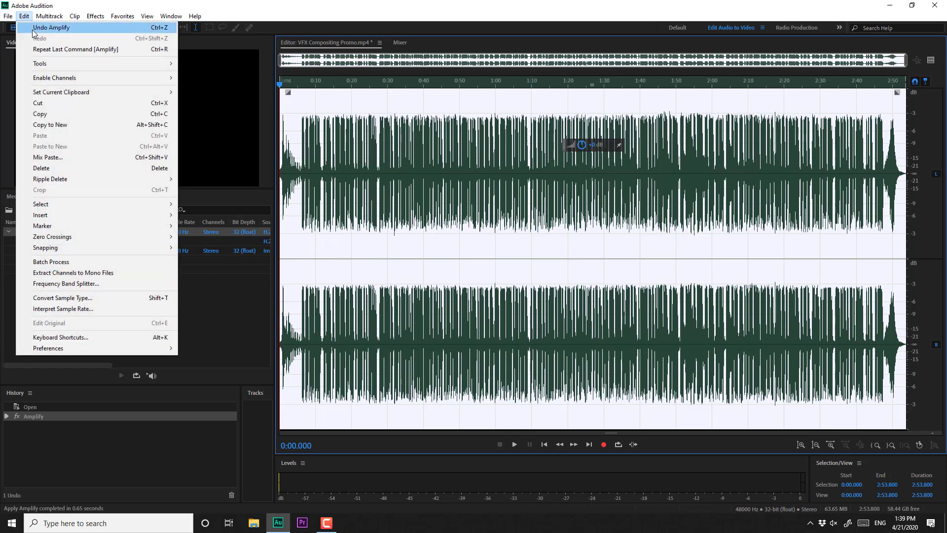
left_click(35, 29)
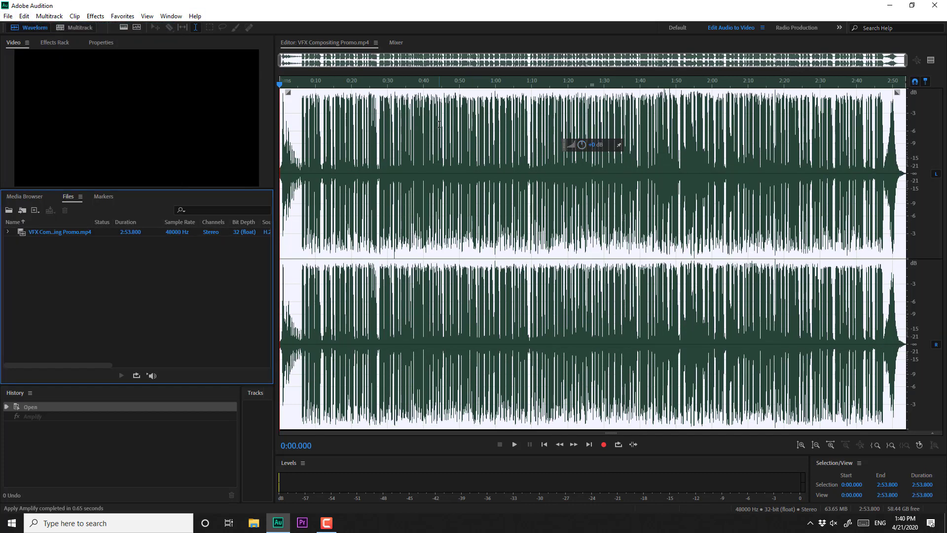
Send the VFX Compositing Promo file to a new multitrack session.
left_click(50, 232)
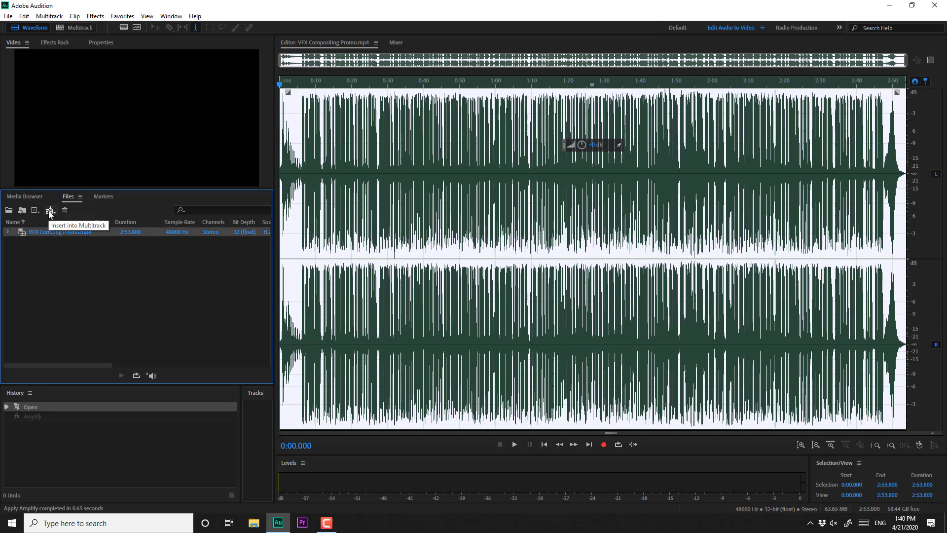
left_click(49, 211)
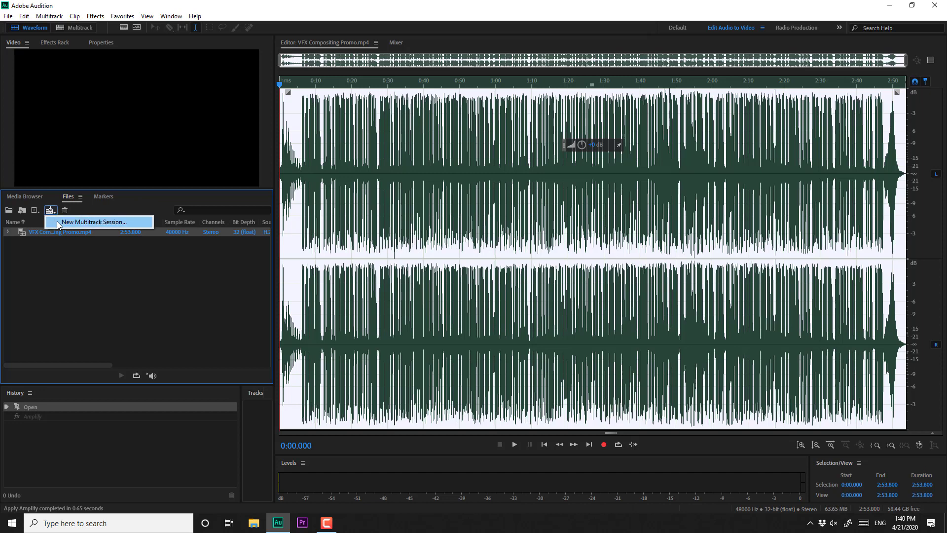
left_click(113, 222)
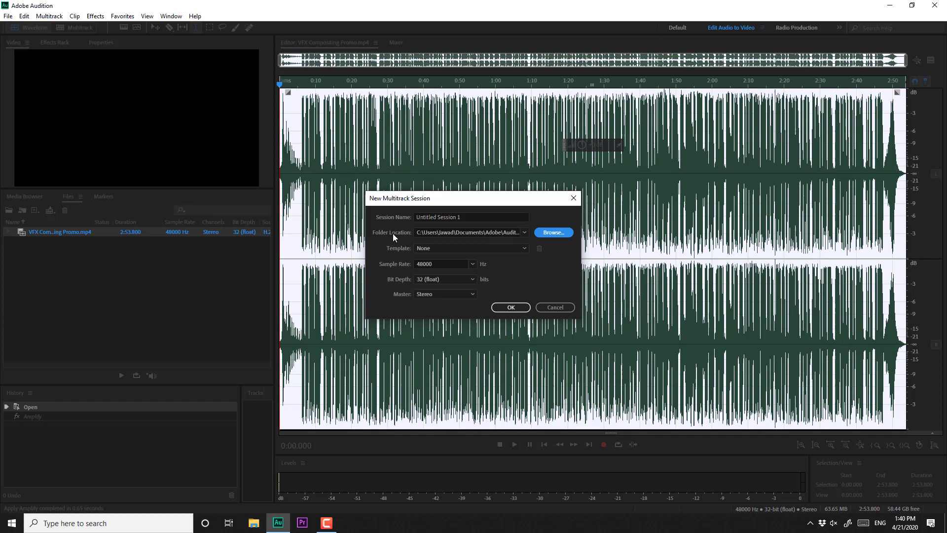
Set the session folder to Exercise Files > 03. Importing Media Files and create the session.
left_click(550, 232)
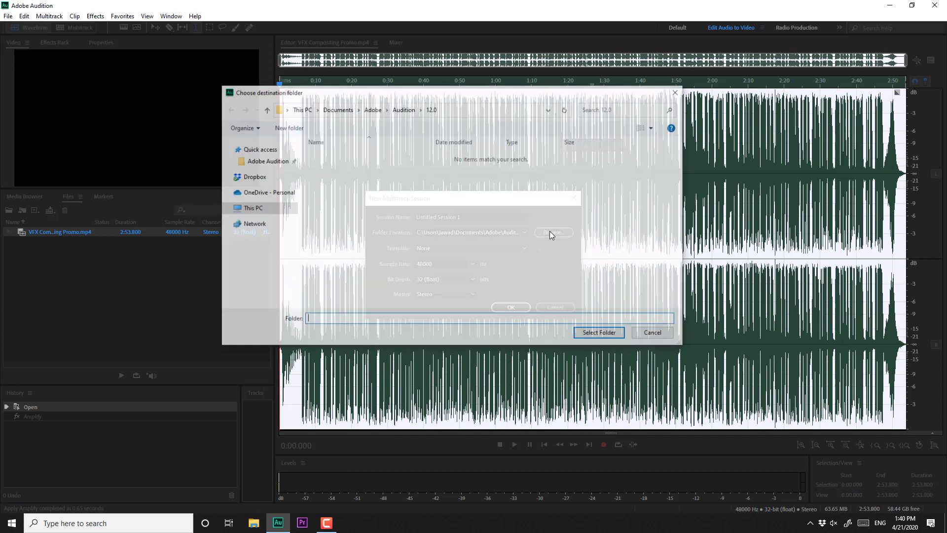
left_click(264, 161)
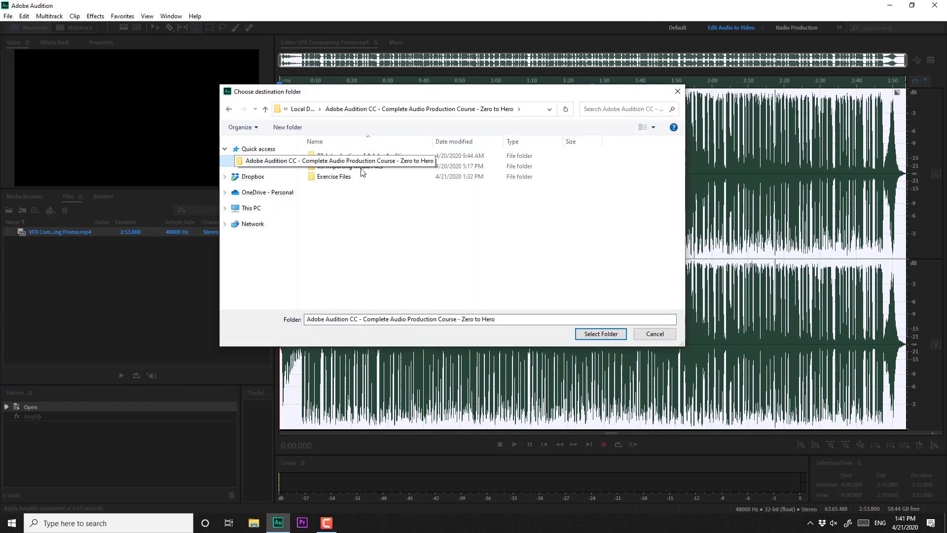
double_click(328, 176)
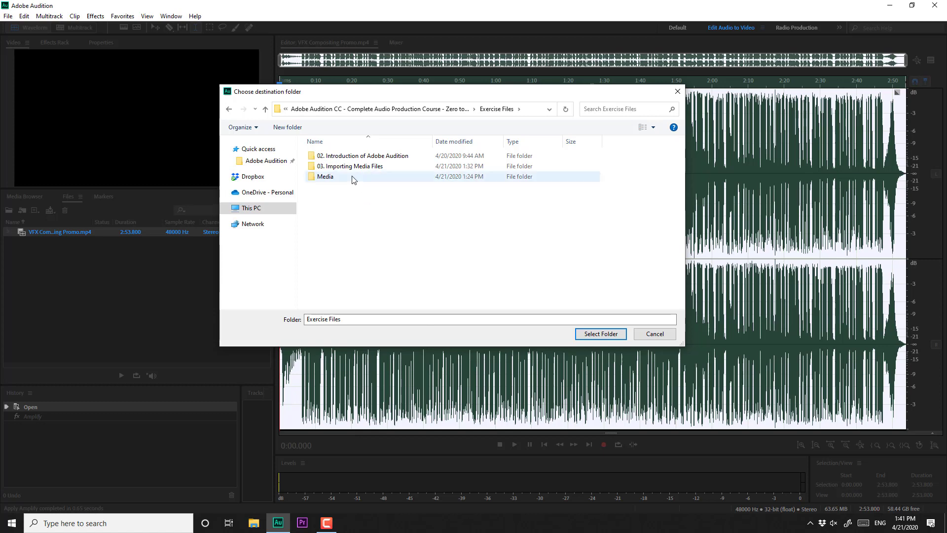
left_click(371, 168)
double_click(370, 168)
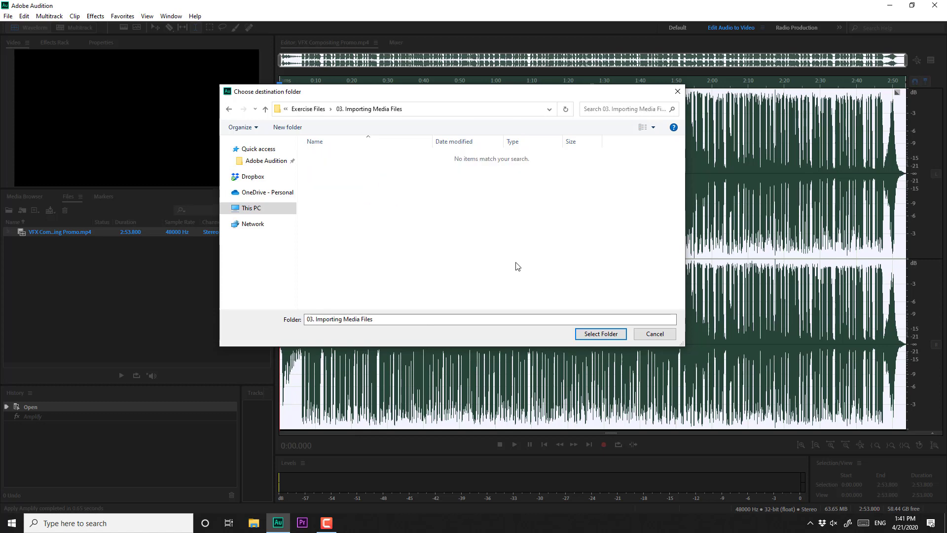
left_click(600, 334)
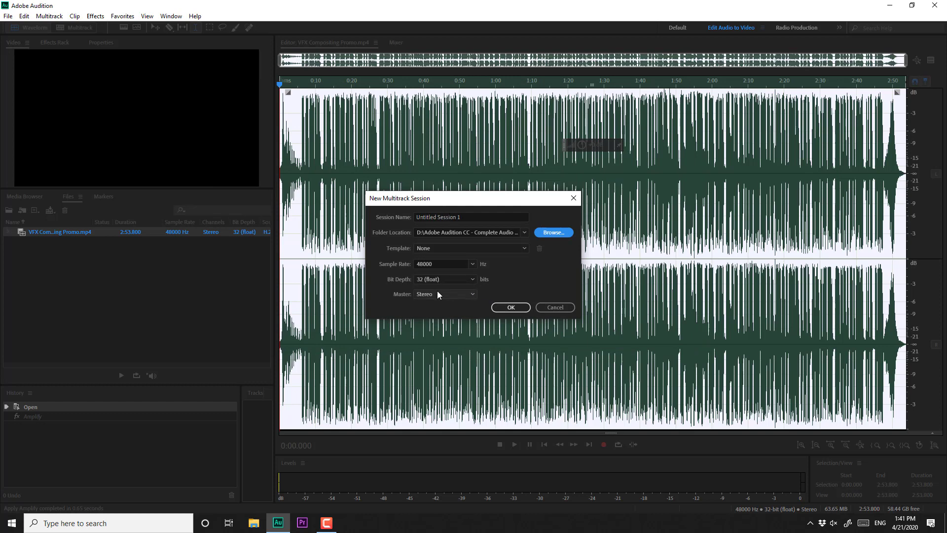
left_click(512, 307)
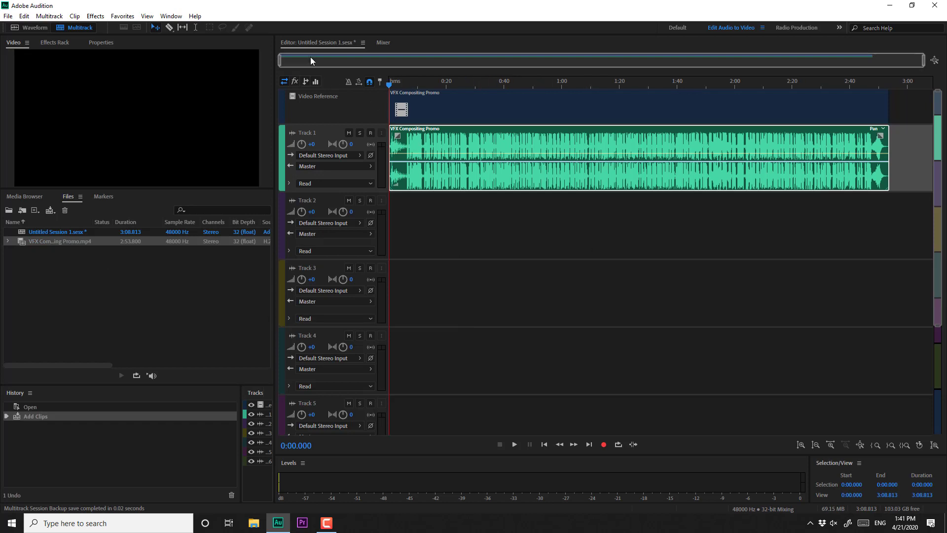
left_click(296, 45)
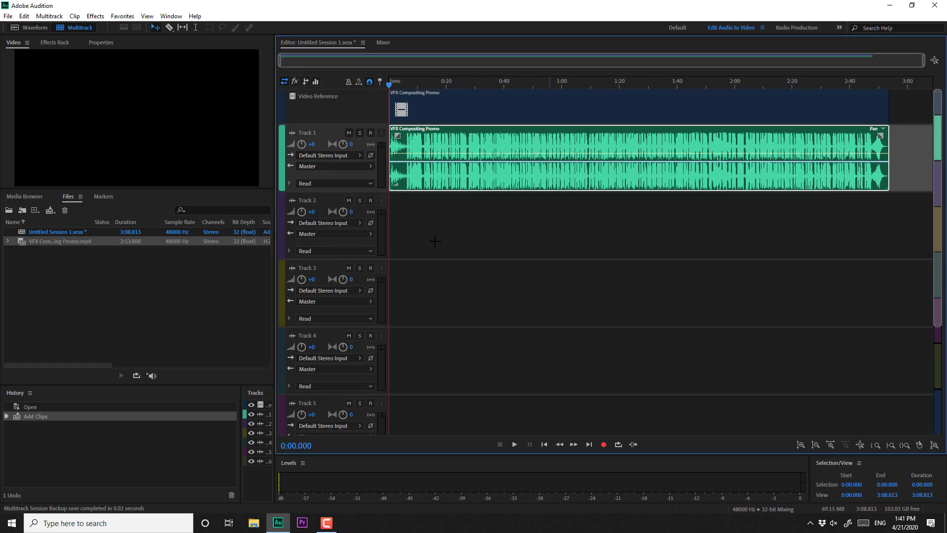
left_click(77, 90)
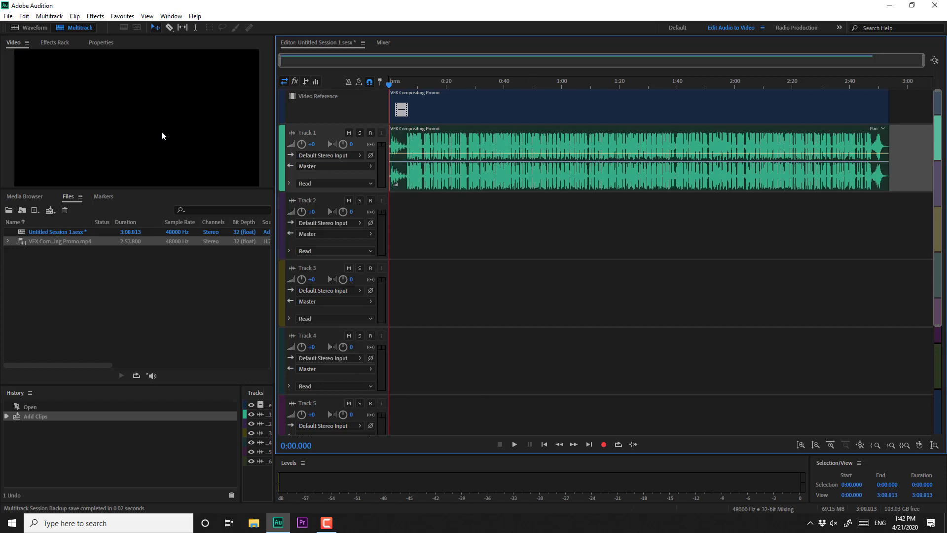
left_click(336, 105)
left_click(477, 105)
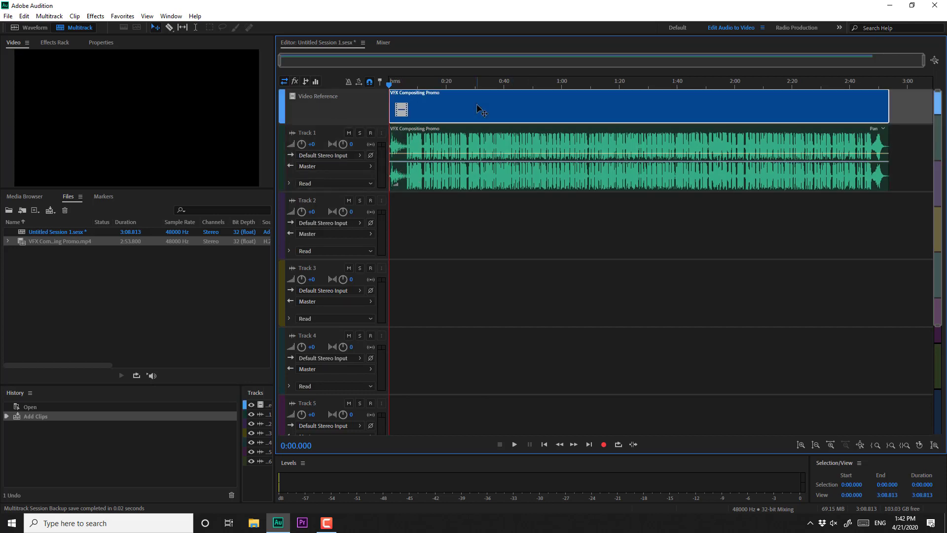
left_click(323, 132)
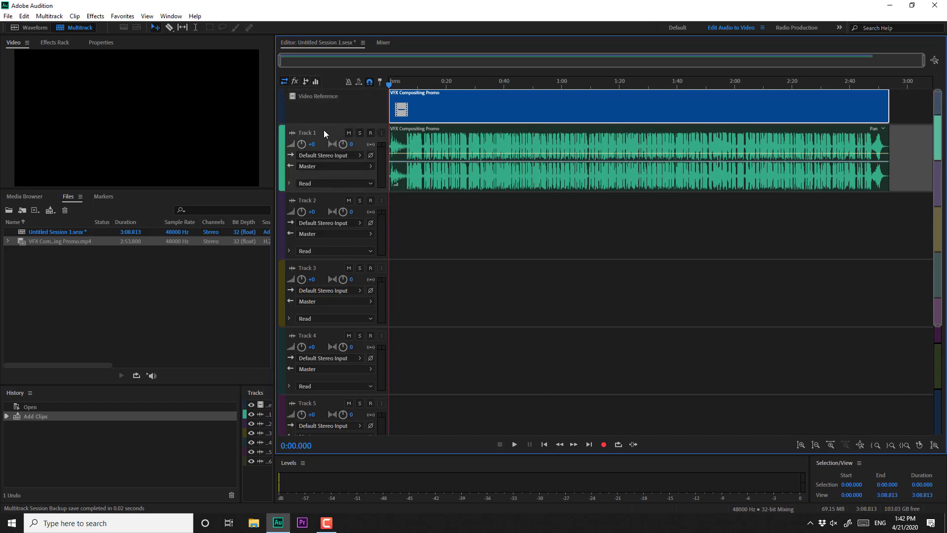
left_click(449, 142)
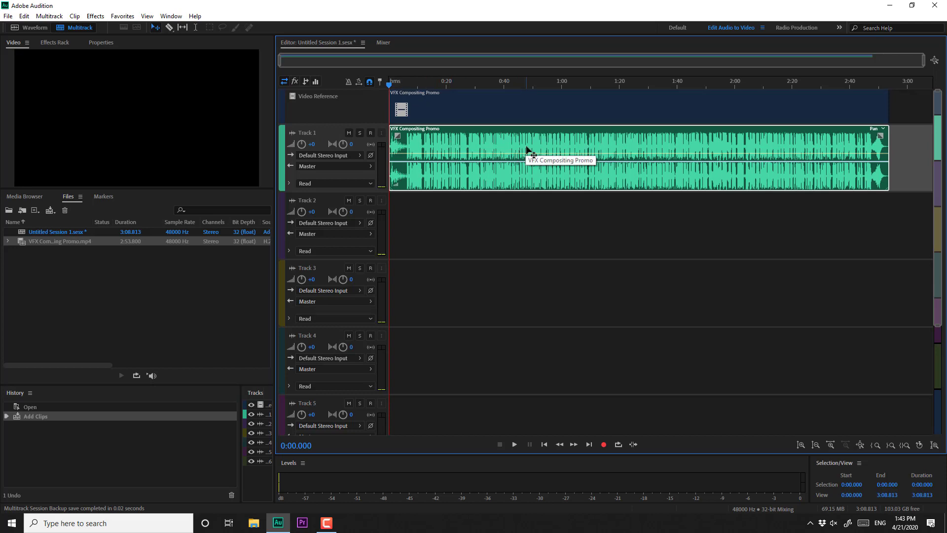
mouse_move(389, 84)
left_mouse_down()
mouse_move(504, 83)
mouse_move(389, 85)
left_mouse_up()
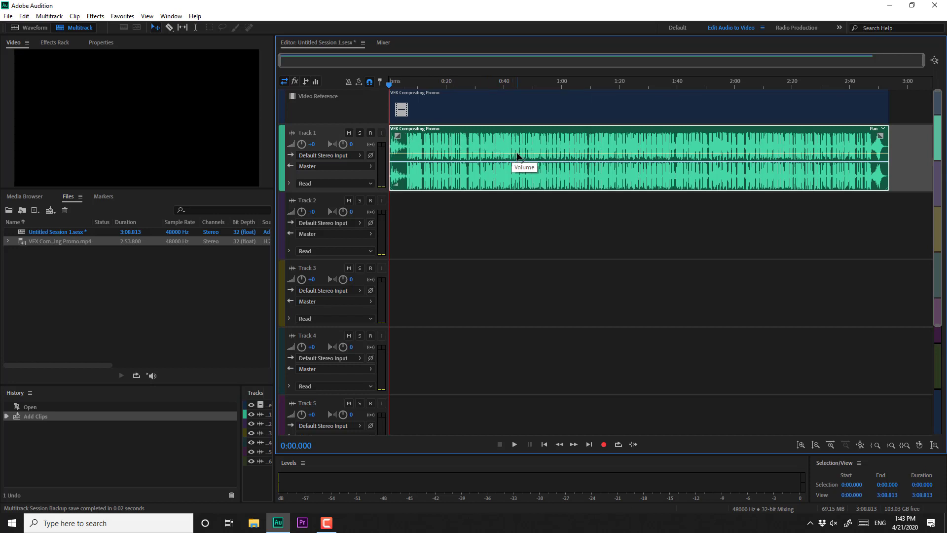
Drag the clip's volume envelope down to -10.8 dB and preview playback of the session.
left_click_drag(516, 156, 517, 171)
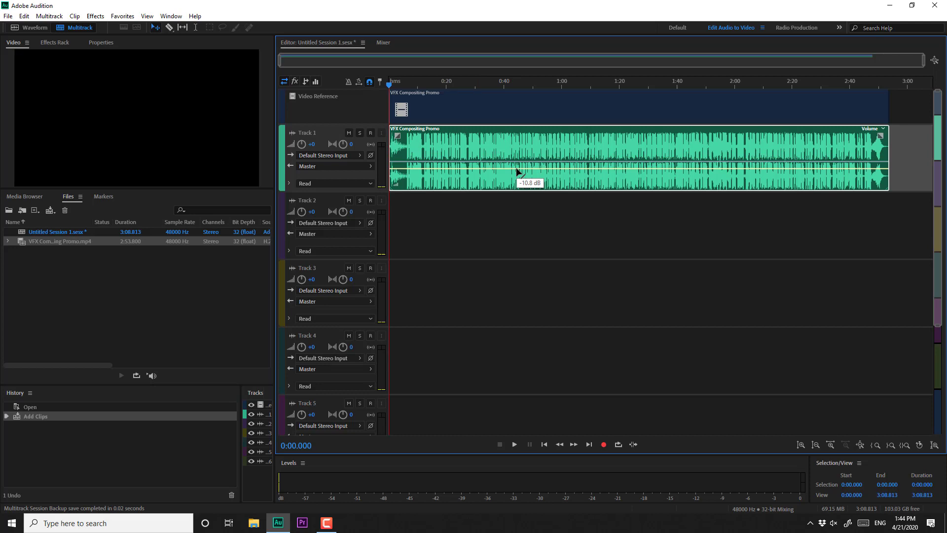
left_click_drag(516, 171, 516, 169)
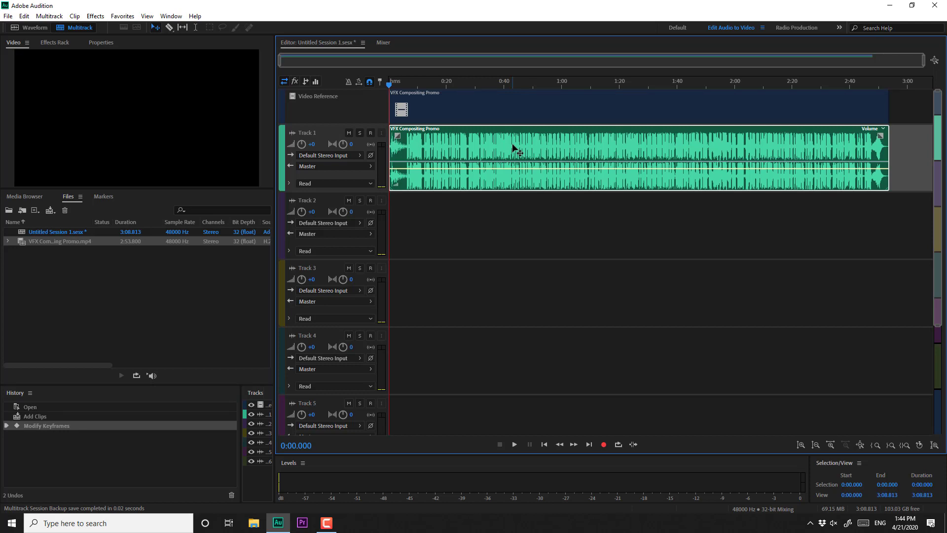
left_click(513, 445)
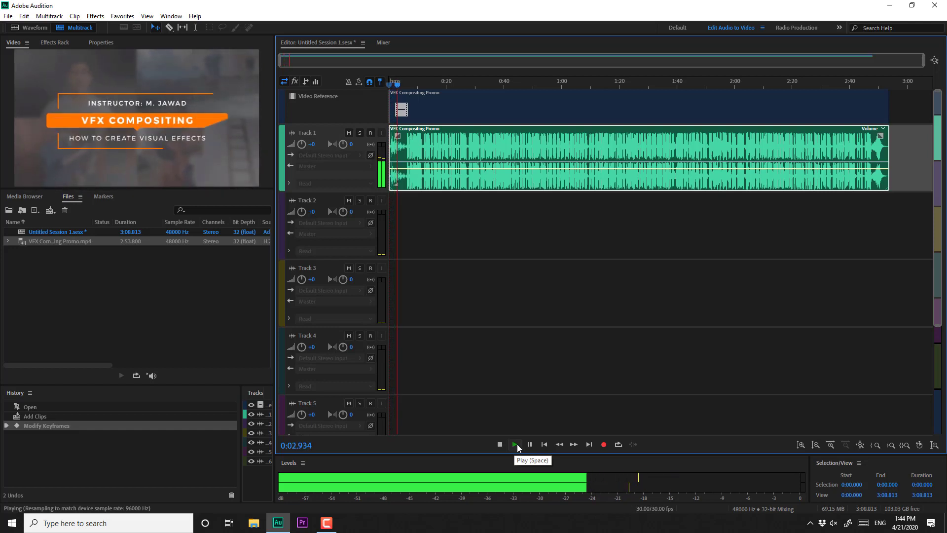
left_click(530, 444)
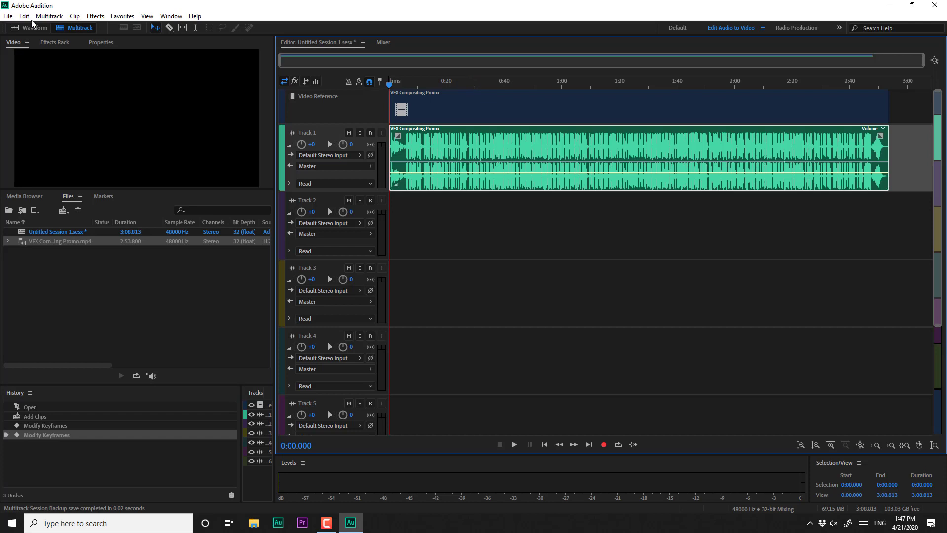
left_click(8, 16)
mouse_move(45, 204)
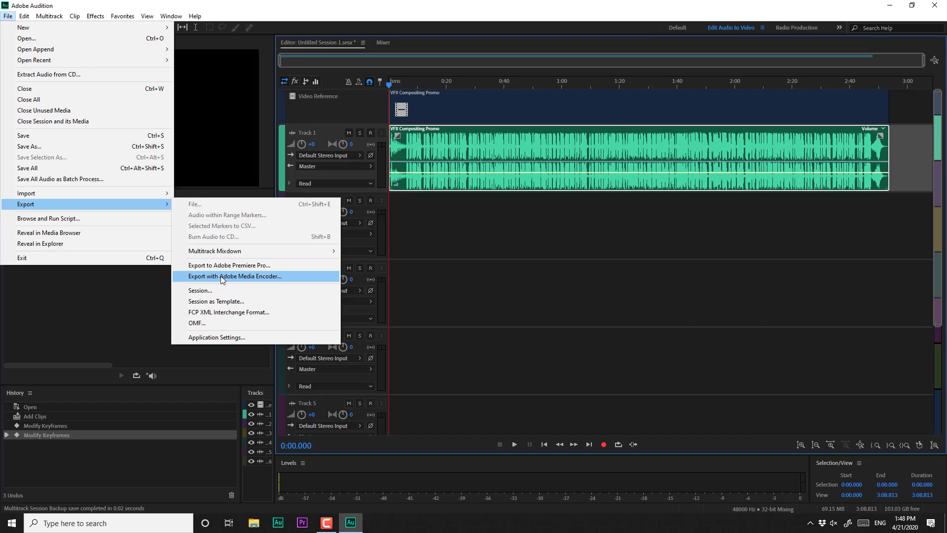
left_click(271, 277)
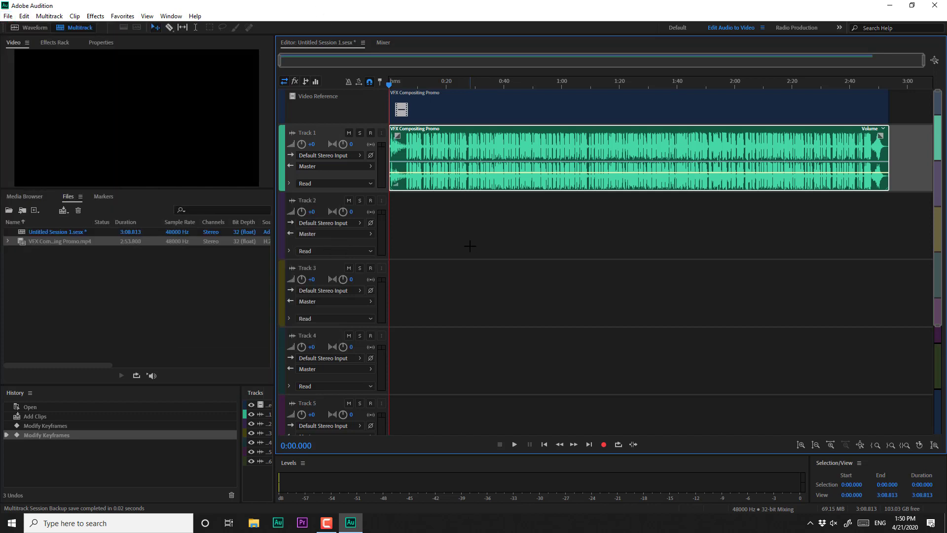